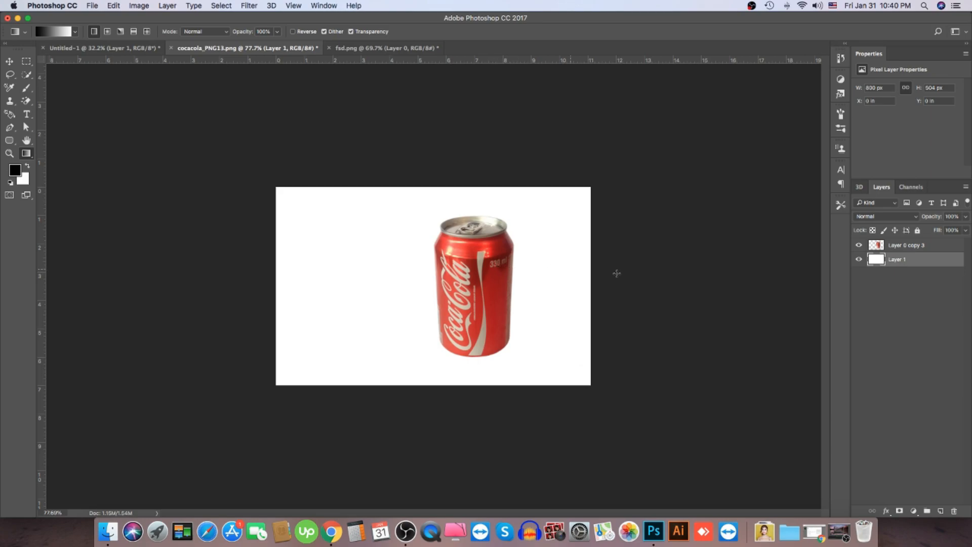
Duplicate the can layer, Layer 0 copy 3, within the same document under the suggested name
{"action": "left_click", "coordinate": [900, 248]}
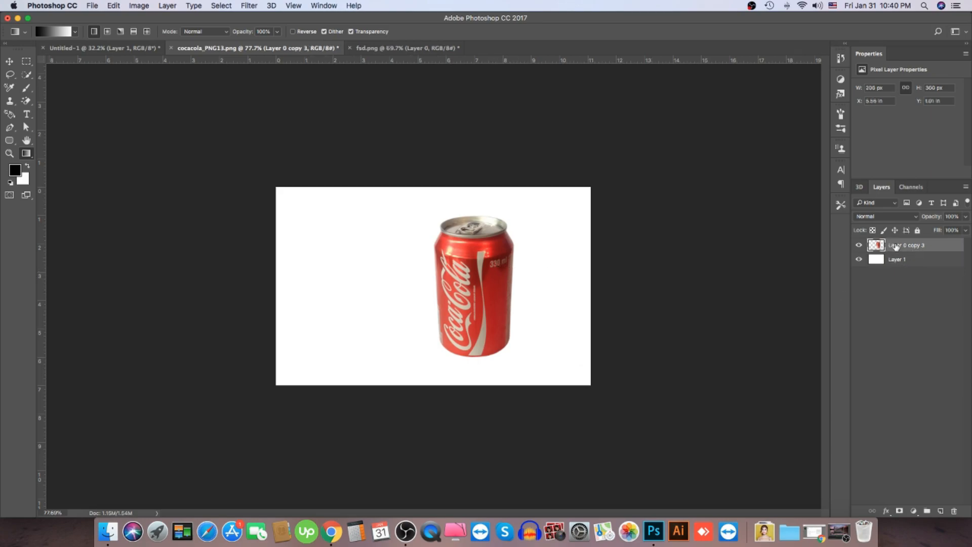
{"action": "right_click", "coordinate": [912, 247]}
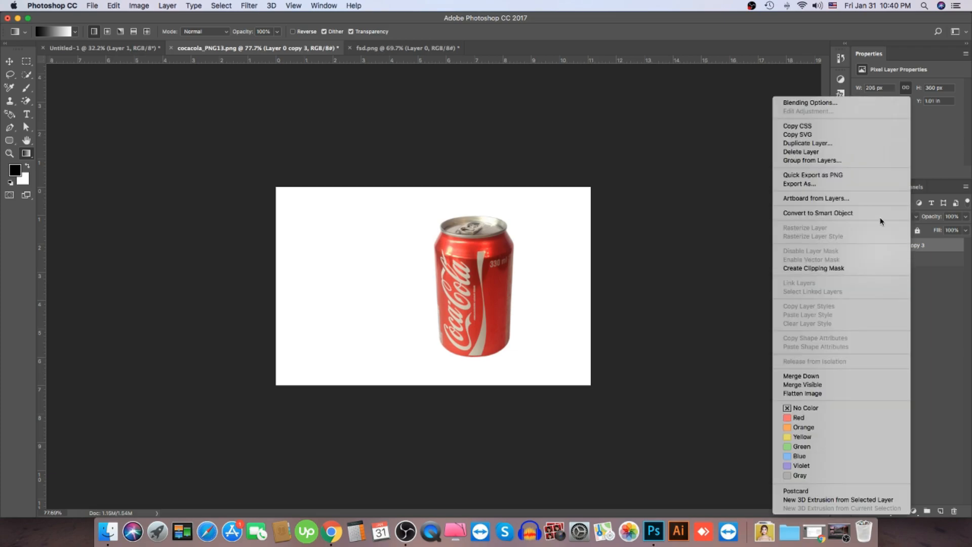
{"action": "left_click", "coordinate": [801, 145]}
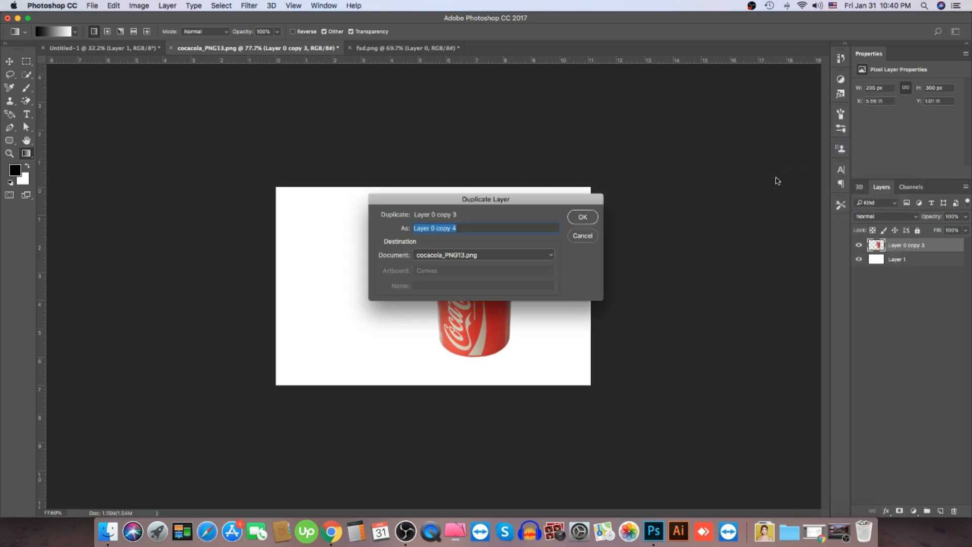
{"action": "left_click", "coordinate": [582, 216]}
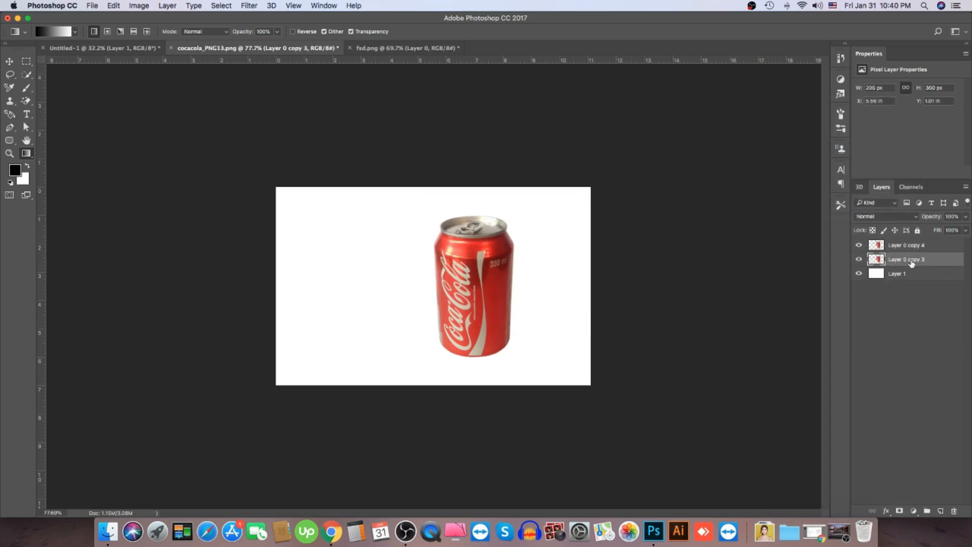
Free-transform the lower can copy, skewing and flattening it leftward from its fixed base to about 400 by 164 px
{"action": "key", "text": "super+t"}
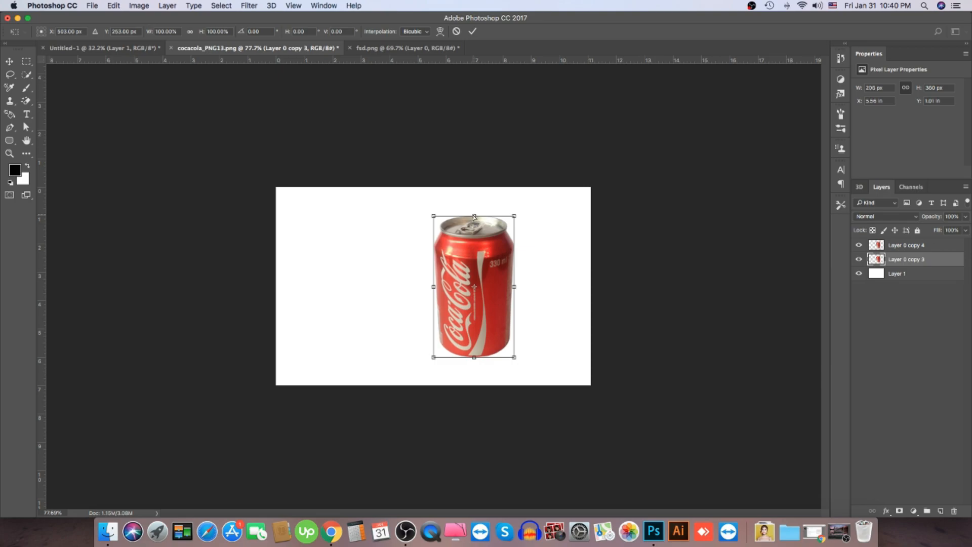
{"action": "left_click_drag", "start_coordinate": [475, 216], "coordinate": [369, 294]}
{"action": "left_click", "coordinate": [472, 31]}
Lock the skewed can copy's transparent pixels and fill it with the linear Black, White gradient, running from its base to its far end
{"action": "key", "text": "g"}
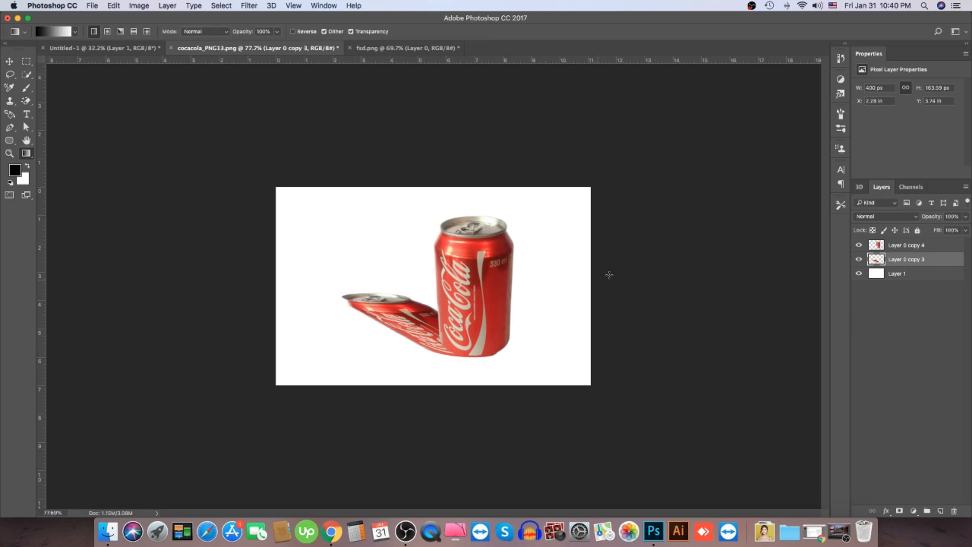
{"action": "left_click", "coordinate": [859, 259]}
{"action": "left_click", "coordinate": [859, 259]}
{"action": "left_click", "coordinate": [872, 231]}
{"action": "left_click", "coordinate": [54, 32]}
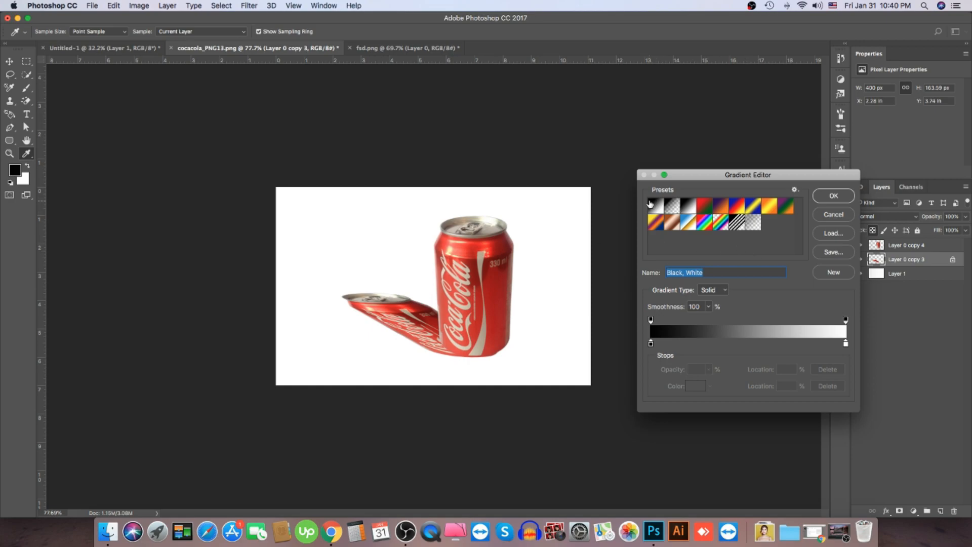
{"action": "left_click", "coordinate": [830, 201]}
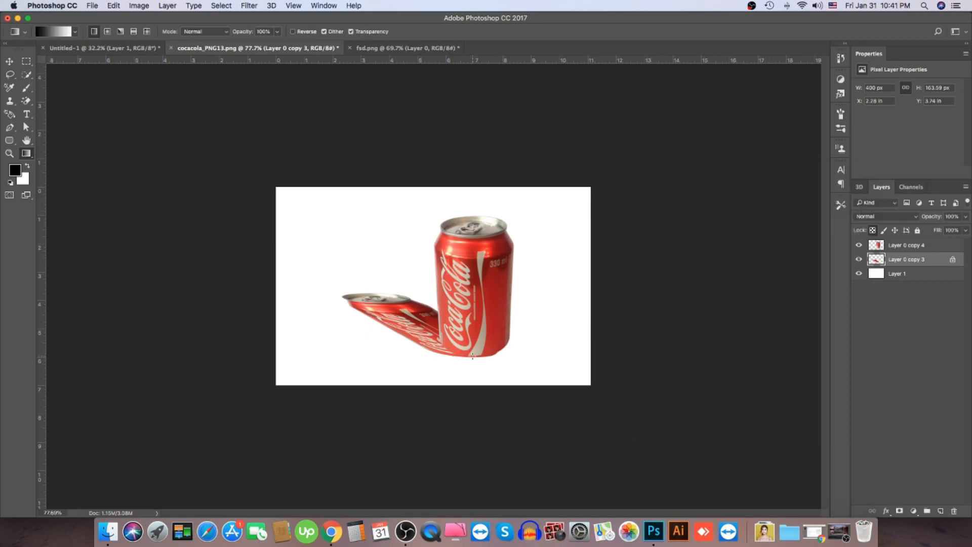
{"action": "left_click_drag", "start_coordinate": [471, 356], "coordinate": [359, 293]}
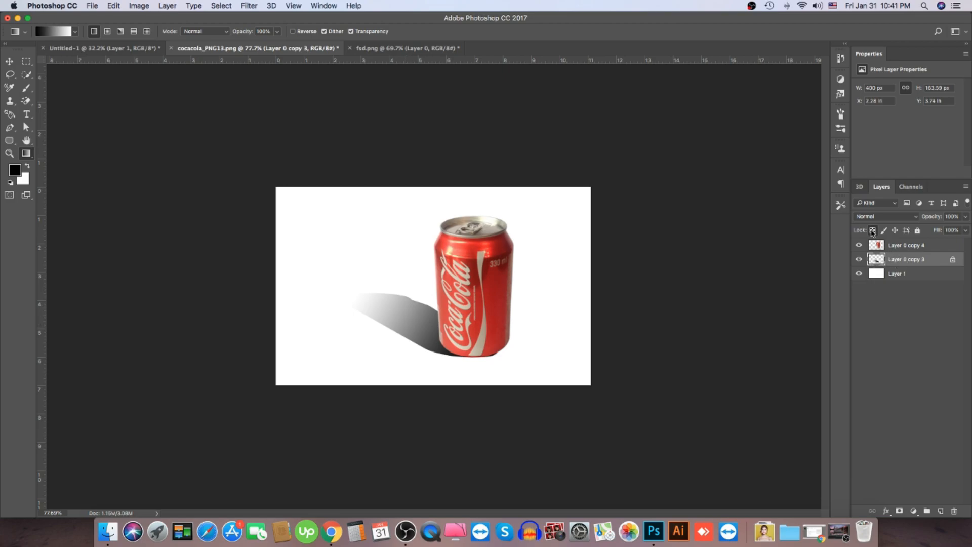
Unlock the can shadow's transparent pixels and soften the shadow with a Gaussian Blur of 3 pixels radius
{"action": "left_click", "coordinate": [872, 231]}
{"action": "left_click", "coordinate": [253, 6]}
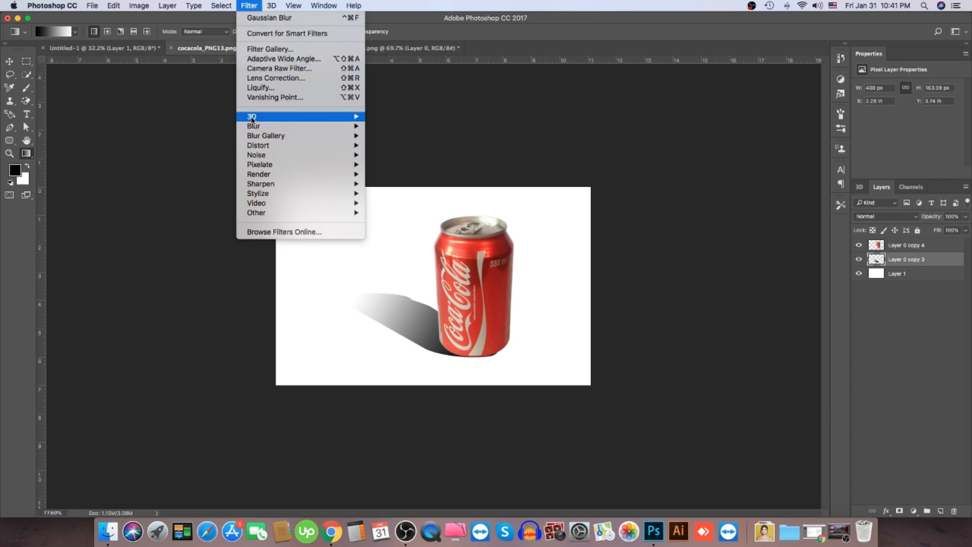
{"action": "mouse_move", "coordinate": [261, 126]}
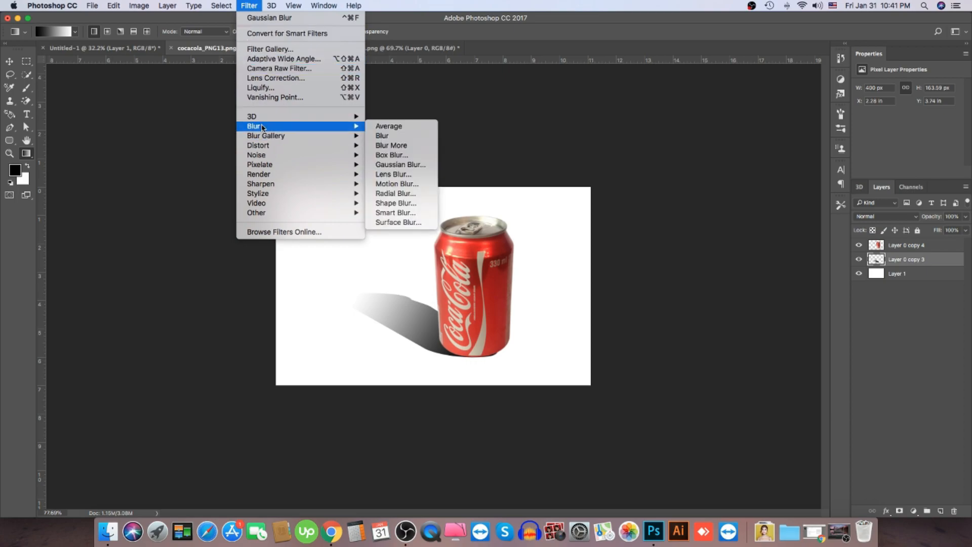
{"action": "left_click", "coordinate": [406, 167]}
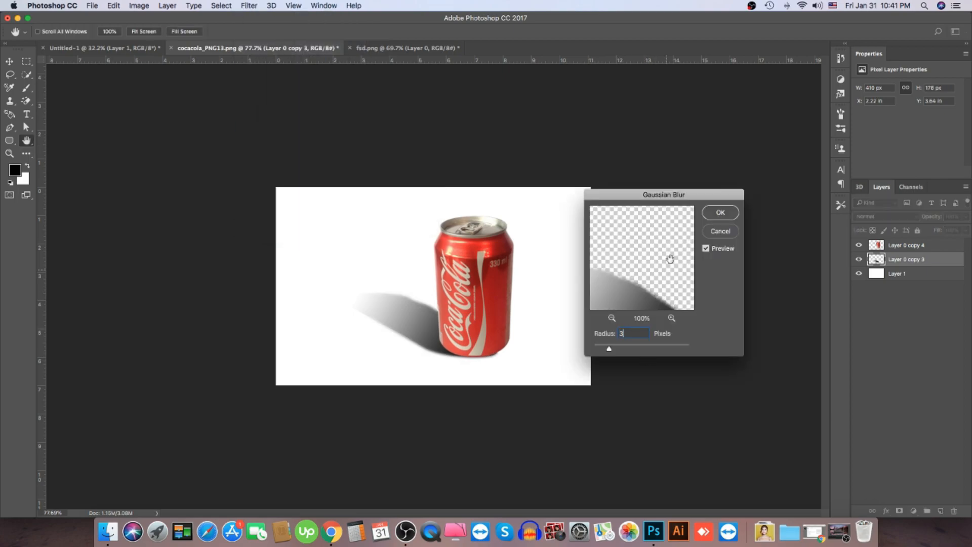
{"action": "left_click", "coordinate": [720, 213]}
{"action": "key", "text": "g"}
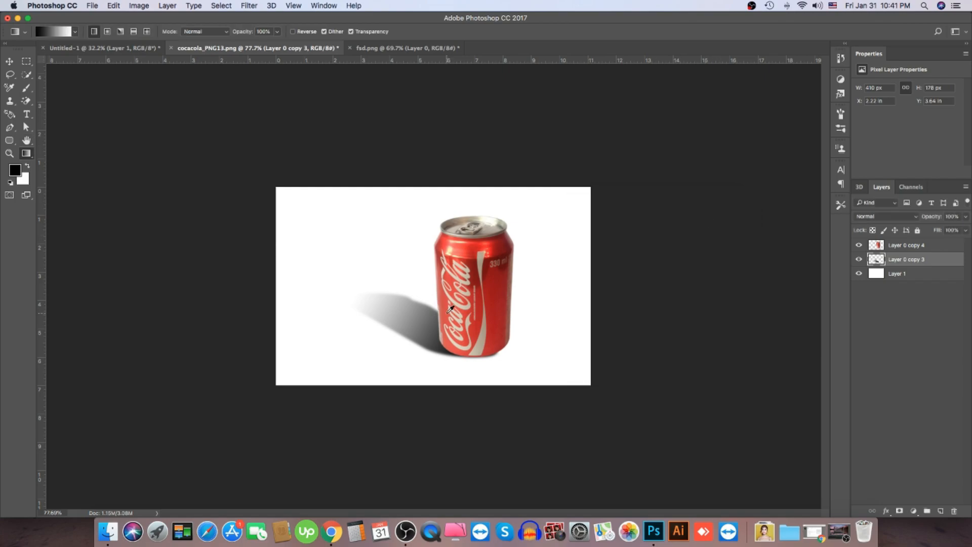
Make a rectangular marquee selection with a 40 px feather around the far, upper part of the can's shadow
{"action": "key", "text": "m"}
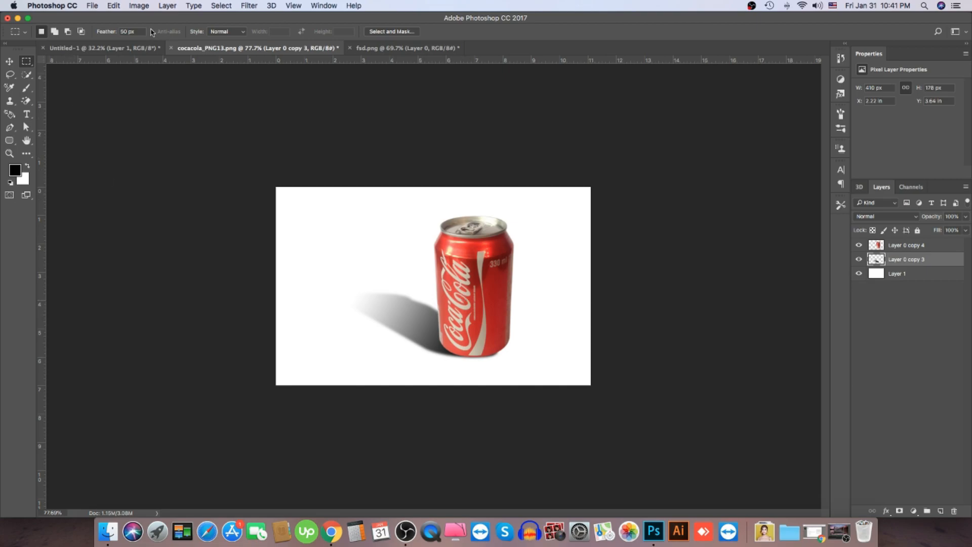
{"action": "left_click", "coordinate": [120, 32]}
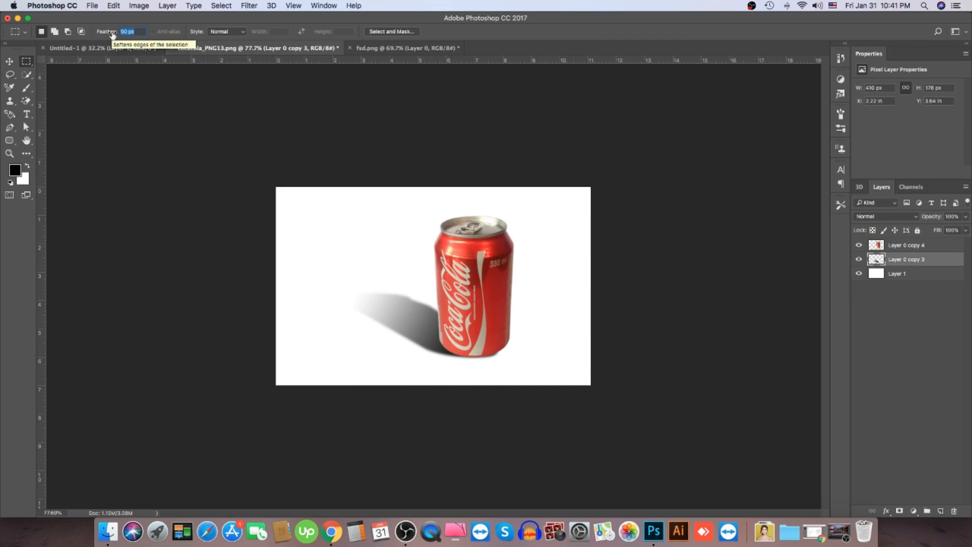
{"action": "type", "text": "40"}
{"action": "left_click_drag", "start_coordinate": [338, 273], "coordinate": [537, 327]}
Apply a Gaussian Blur with a radius of 17.6 pixels to the selected part of the shadow and deselect
{"action": "left_click", "coordinate": [249, 5]}
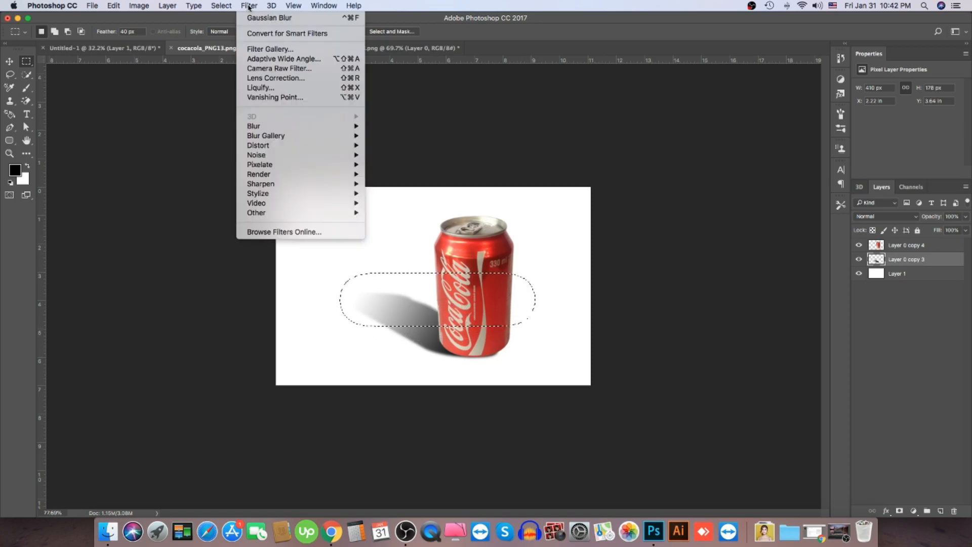
{"action": "mouse_move", "coordinate": [266, 127]}
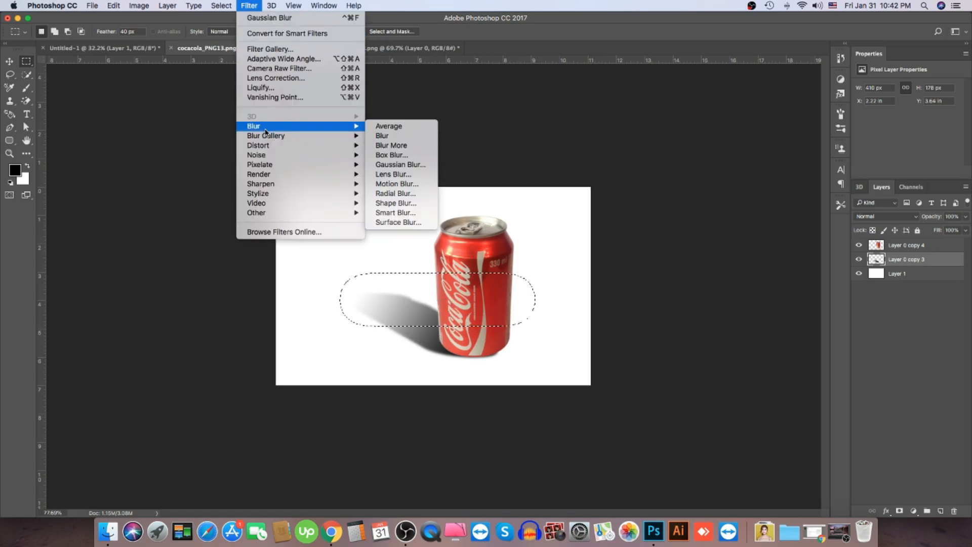
{"action": "left_click", "coordinate": [409, 165]}
{"action": "left_click_drag", "start_coordinate": [618, 350], "coordinate": [635, 349]}
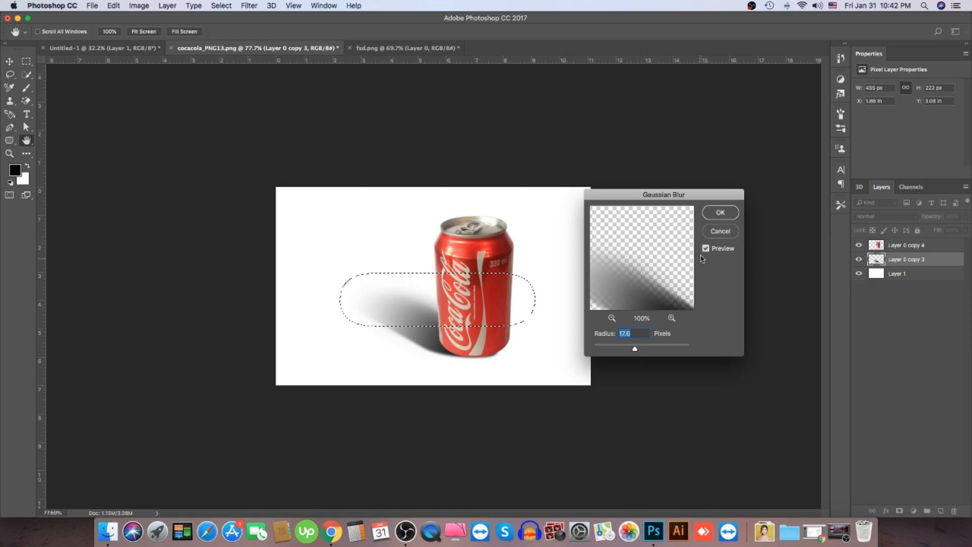
{"action": "left_click", "coordinate": [718, 213]}
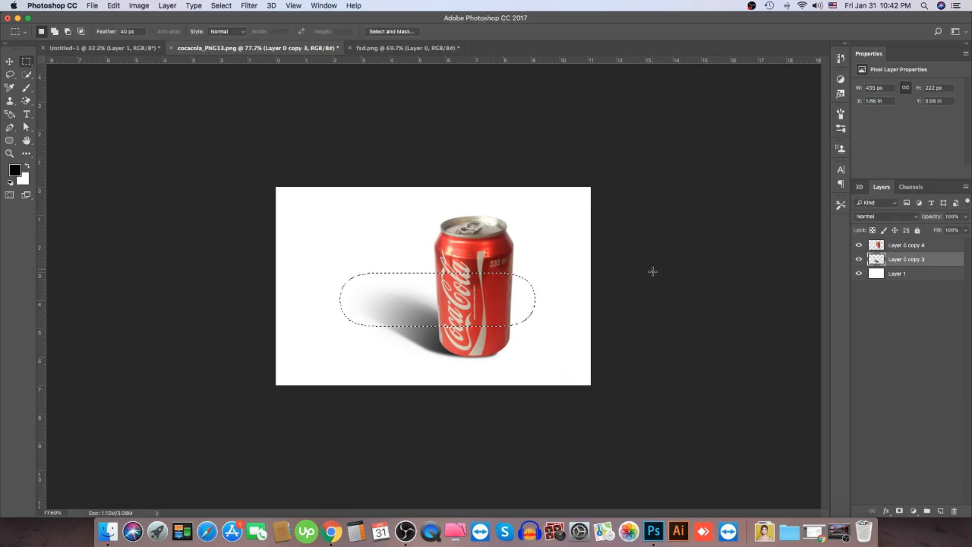
{"action": "key", "text": "super+d"}
Set the opacity of the can's shadow layer to 90% after trying 70%
{"action": "scroll", "coordinate": [515, 304], "scroll_direction": "up", "scroll_amount": 1}
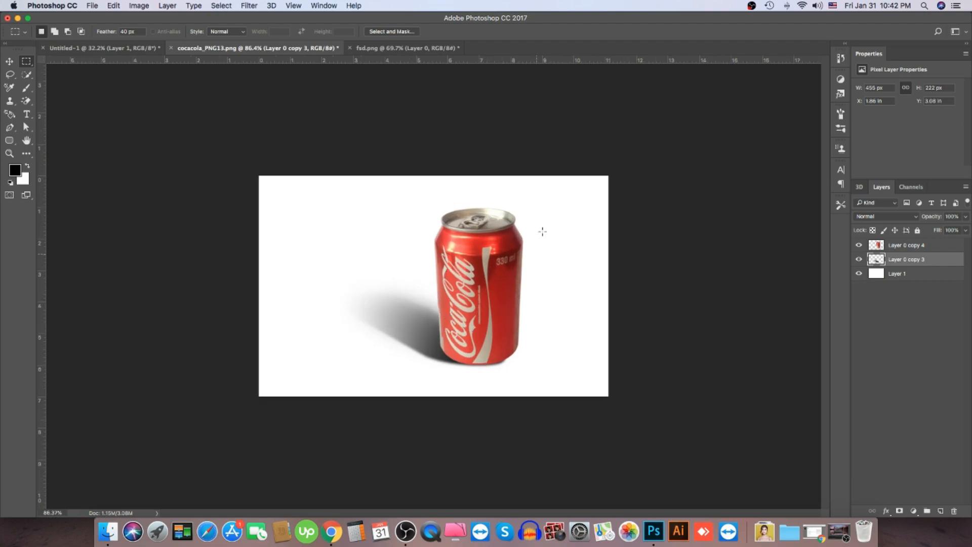
{"action": "left_click", "coordinate": [955, 216]}
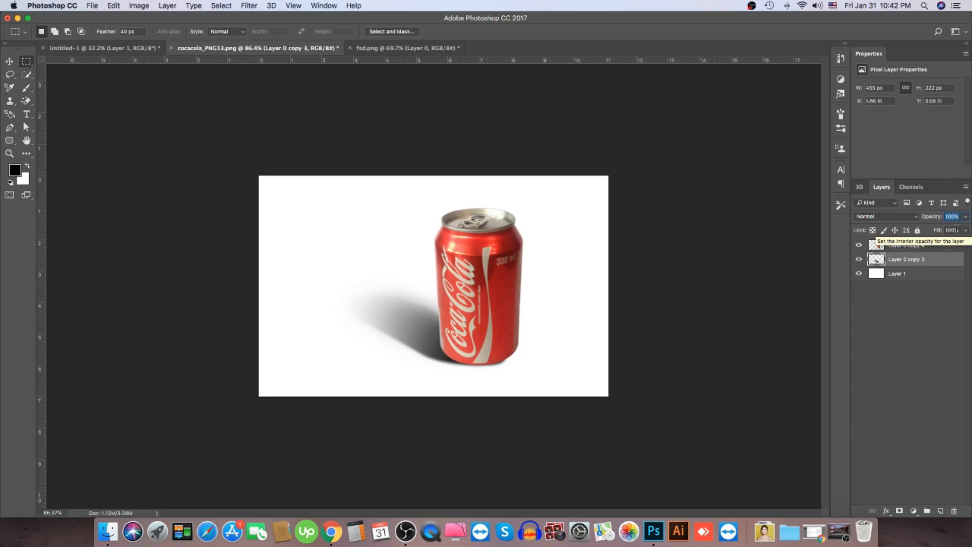
{"action": "type", "text": "70"}
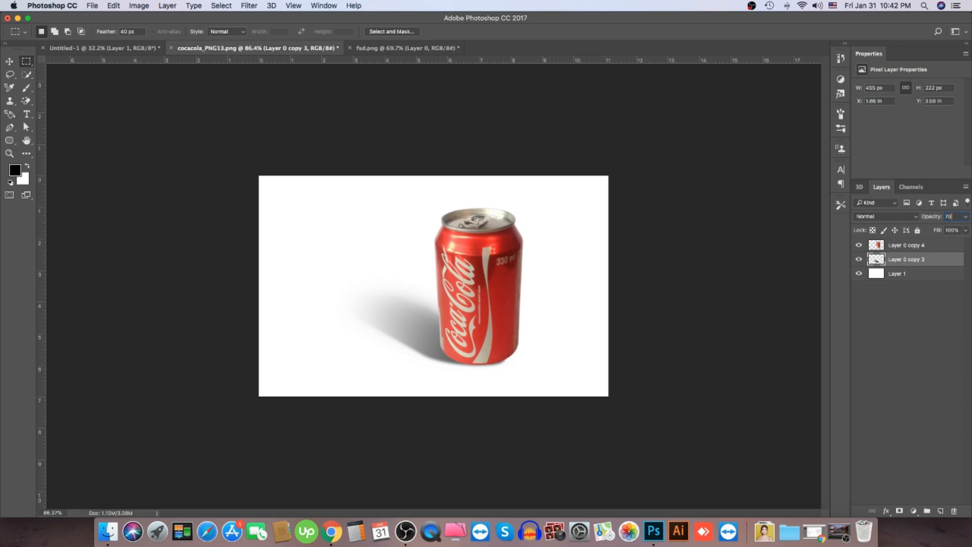
{"action": "type", "text": "90"}
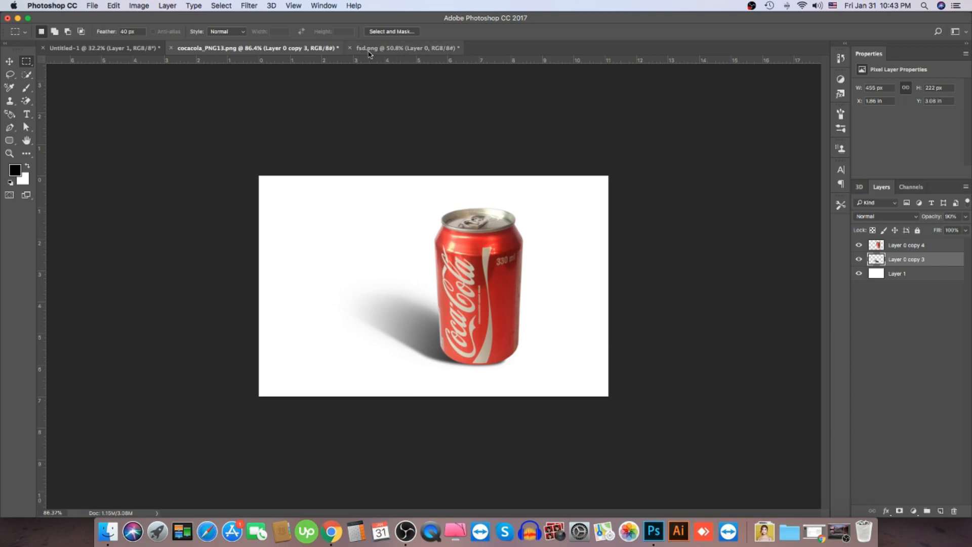
Switch to the fsd.png document and duplicate the standing man's layer, Layer 0, under the suggested name
{"action": "left_click", "coordinate": [394, 53]}
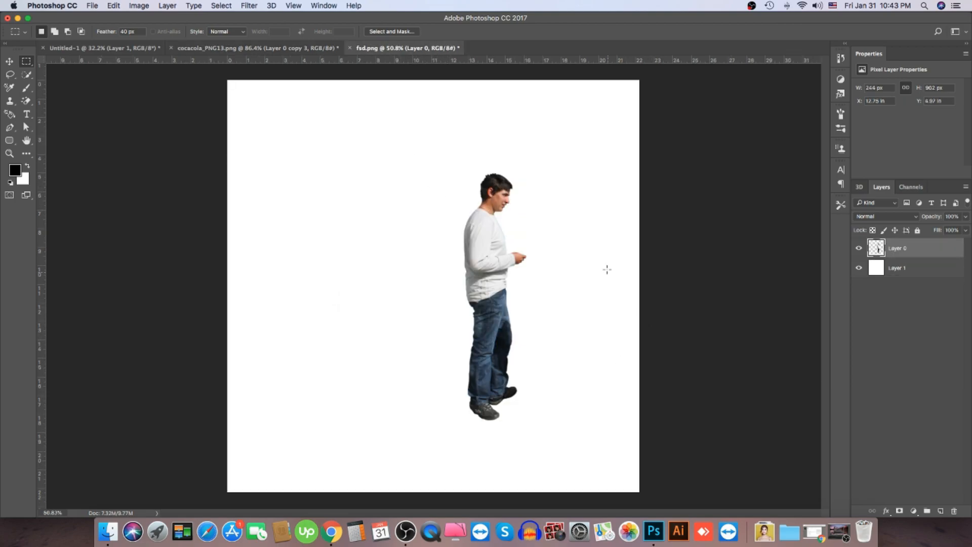
{"action": "right_click", "coordinate": [905, 252]}
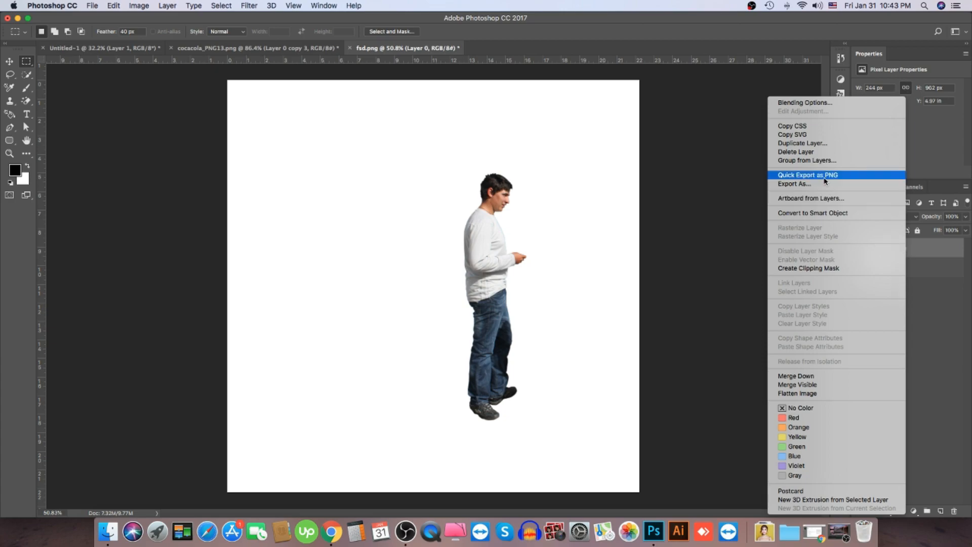
{"action": "left_click", "coordinate": [811, 143]}
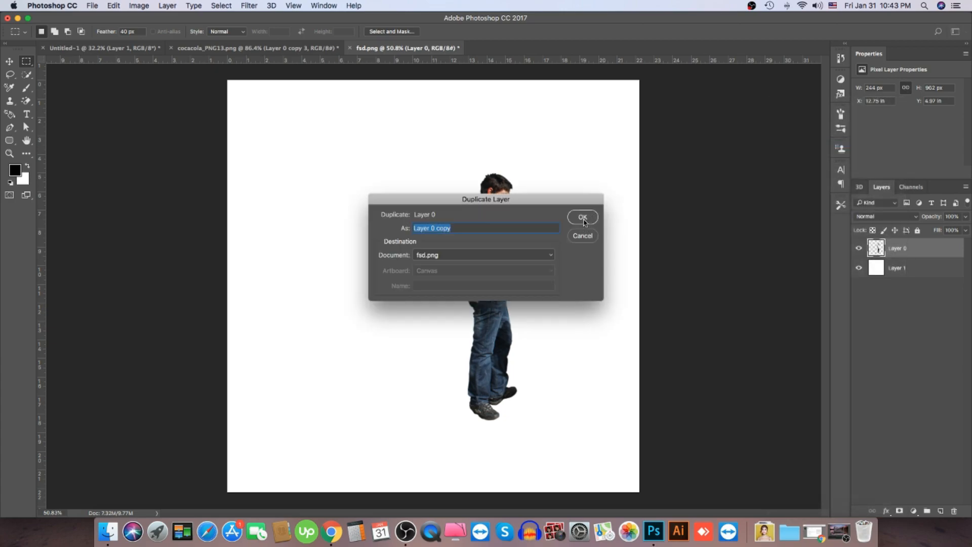
{"action": "left_click", "coordinate": [585, 221]}
Free-transform the original Layer 0, skewing and shortening the man leftward from his feet to about 533 by 540 px
{"action": "left_click", "coordinate": [922, 272]}
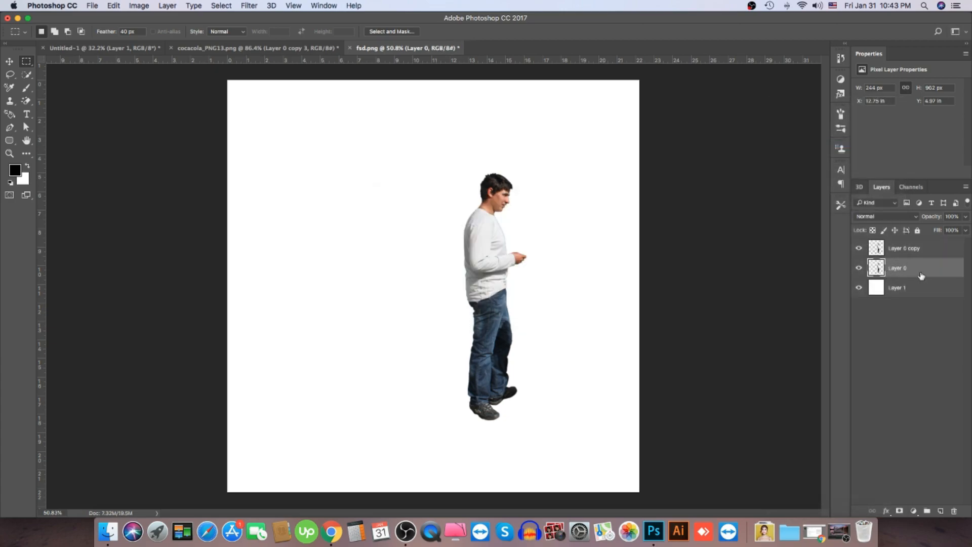
{"action": "key", "text": "super+t"}
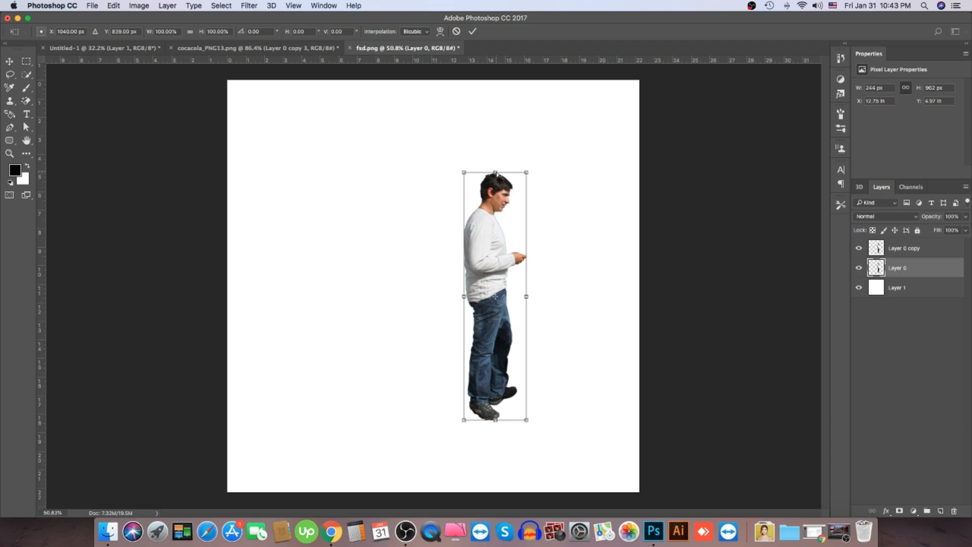
{"action": "left_click_drag", "start_coordinate": [496, 174], "coordinate": [375, 281]}
{"action": "left_click", "coordinate": [472, 31]}
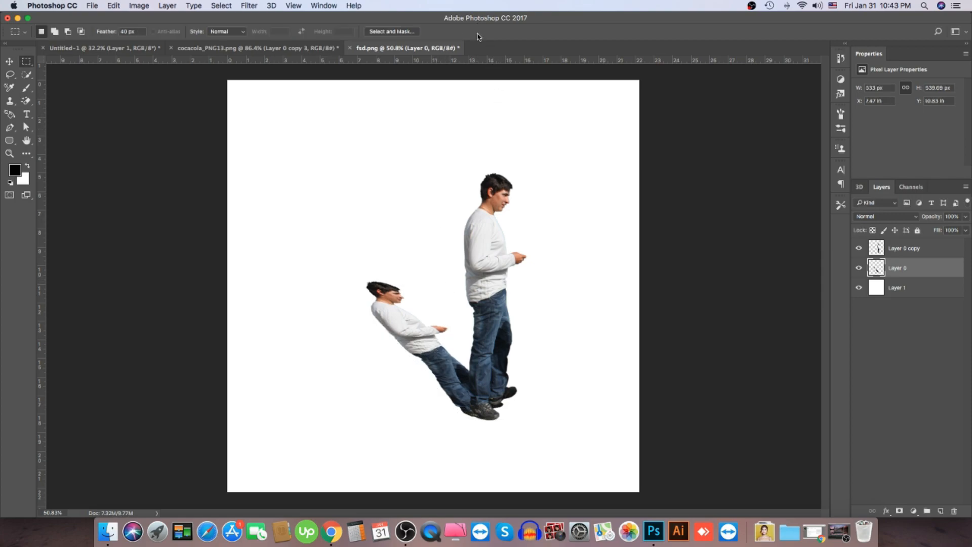
Lock the skewed man's transparent pixels and fill the figure with the black-to-white linear gradient from his feet to his head
{"action": "left_click", "coordinate": [860, 268]}
{"action": "left_click", "coordinate": [859, 269]}
{"action": "left_click", "coordinate": [872, 230]}
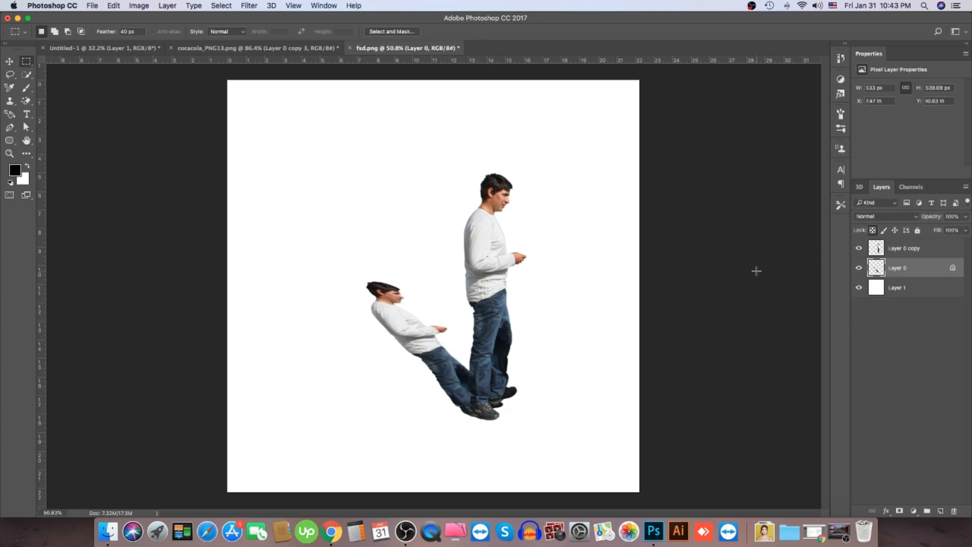
{"action": "left_click", "coordinate": [26, 154]}
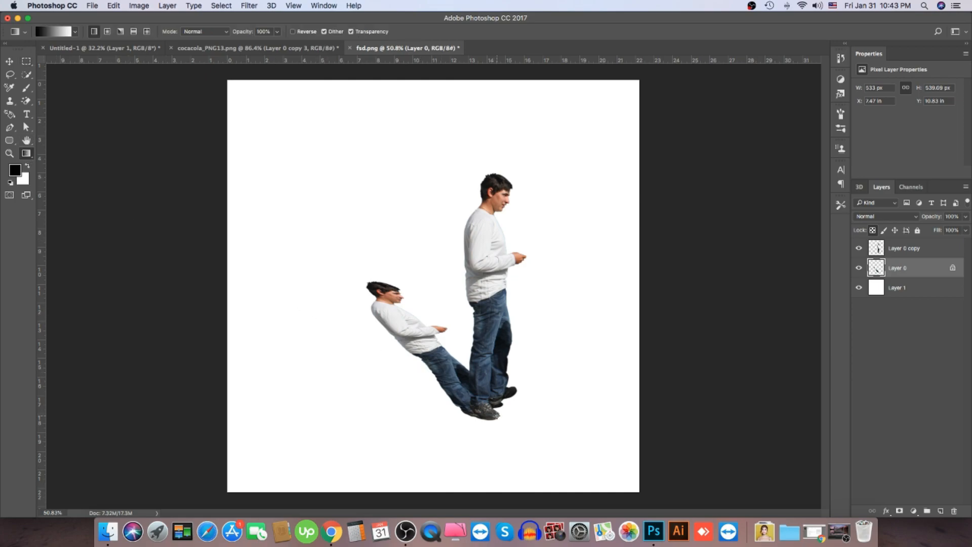
{"action": "left_click_drag", "start_coordinate": [497, 420], "coordinate": [372, 283]}
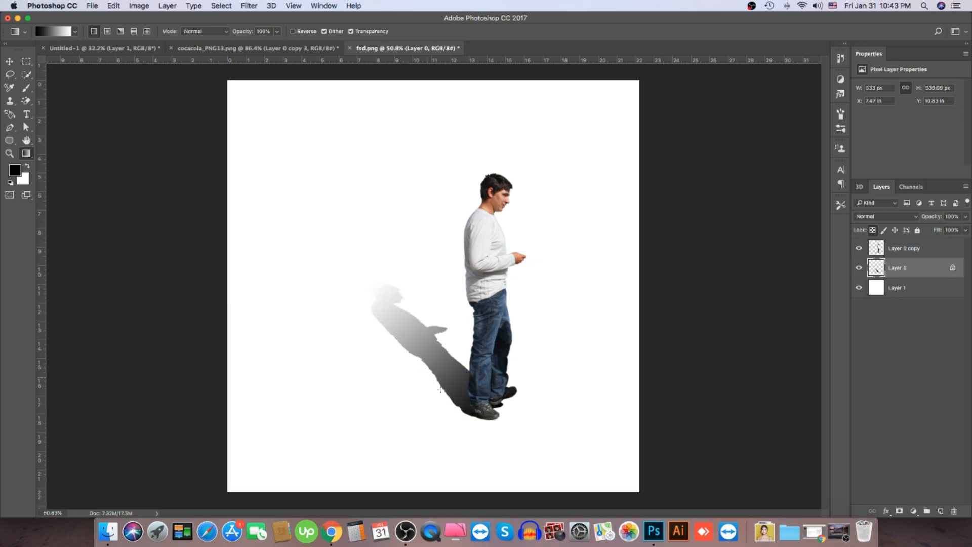
Unlock the transparent pixels of the man's shadow layer and apply a Gaussian Blur with a radius of 3 pixels
{"action": "left_click", "coordinate": [873, 230]}
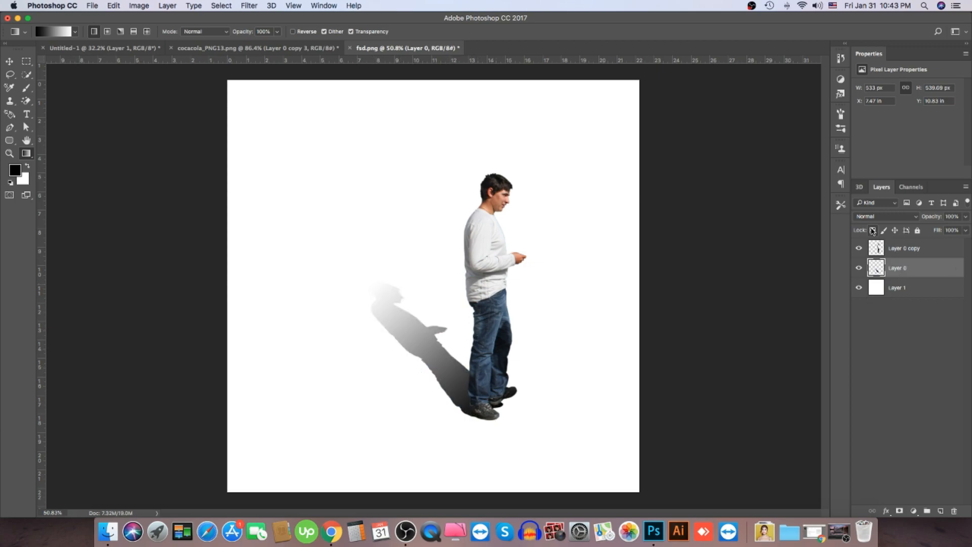
{"action": "left_click", "coordinate": [248, 7]}
{"action": "mouse_move", "coordinate": [264, 126]}
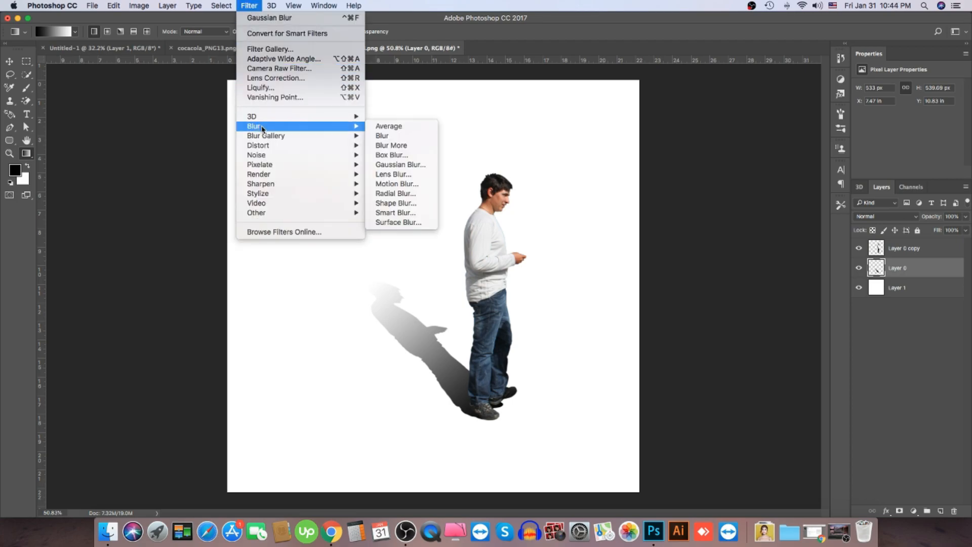
{"action": "left_click", "coordinate": [416, 166]}
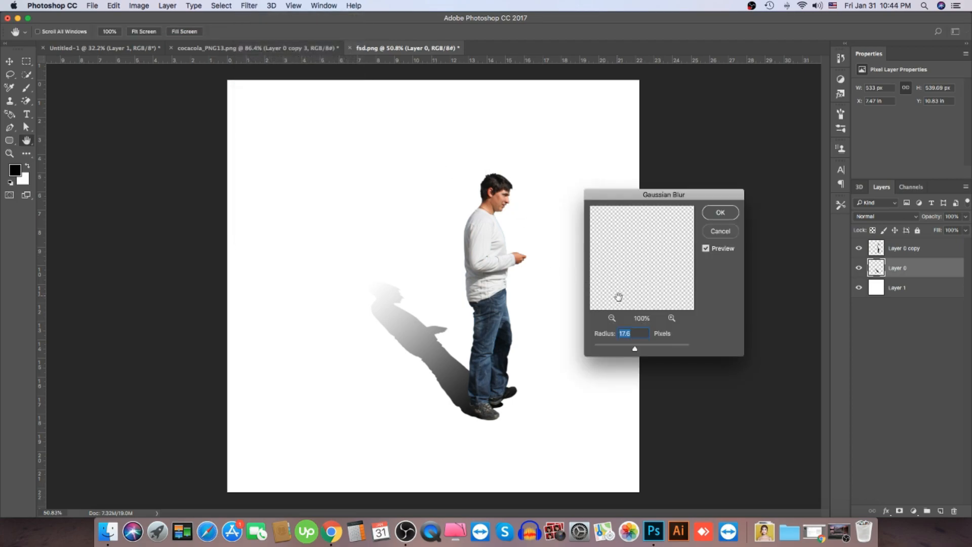
{"action": "left_click", "coordinate": [622, 333]}
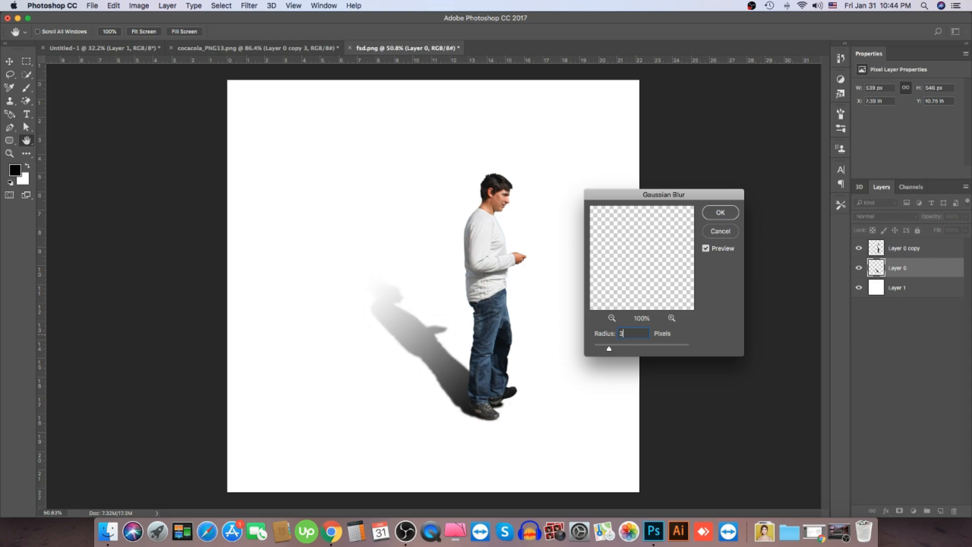
{"action": "left_click", "coordinate": [718, 214]}
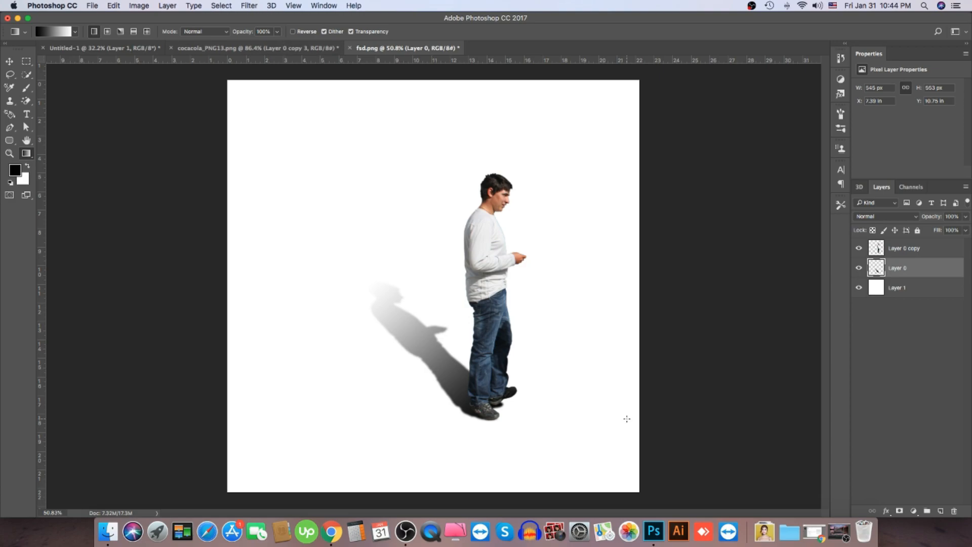
Start warping the shadow, bulging the mesh near the man's feet outward so its base reaches toward the rear shoe
{"action": "scroll", "coordinate": [501, 355], "scroll_direction": "down", "scroll_amount": 3}
{"action": "scroll", "coordinate": [504, 412], "scroll_direction": "up", "scroll_amount": 5}
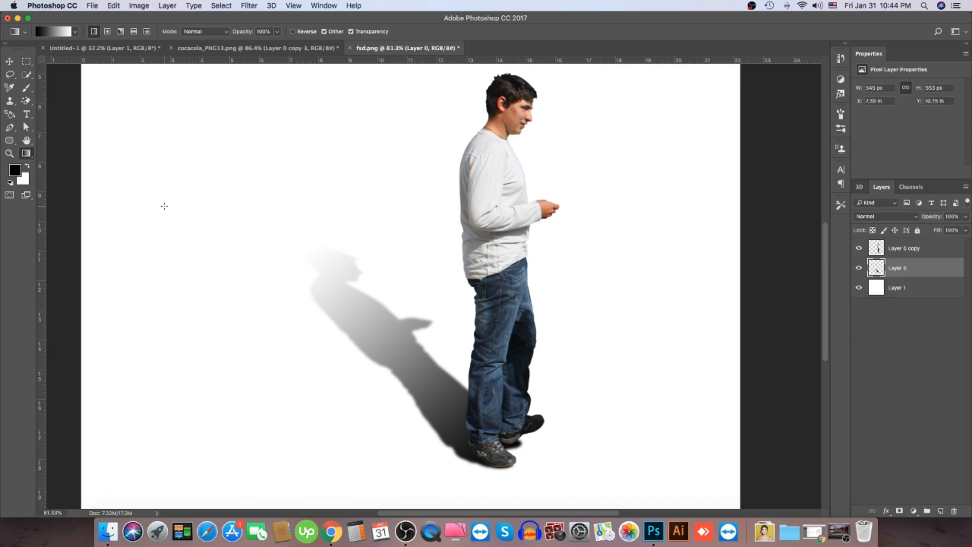
{"action": "key", "text": "super+t"}
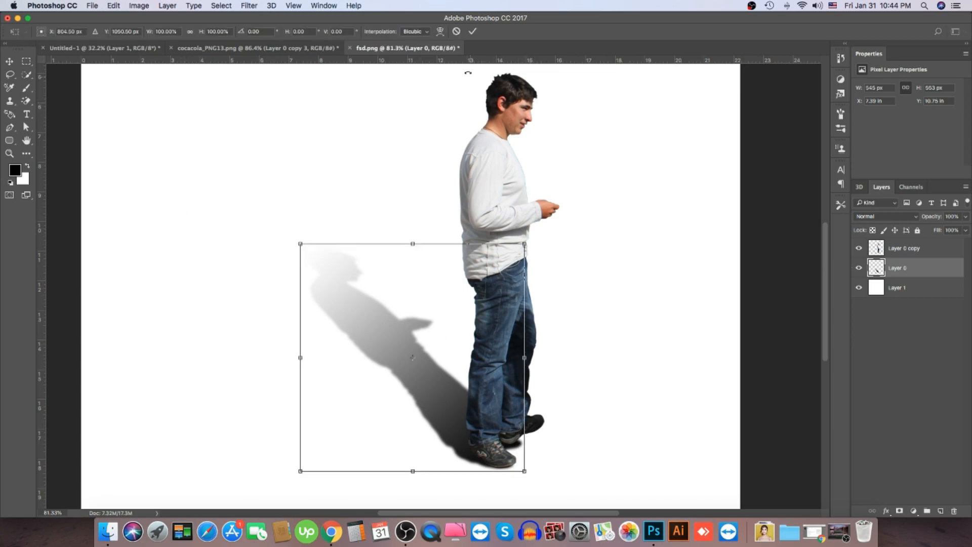
{"action": "left_click", "coordinate": [440, 32]}
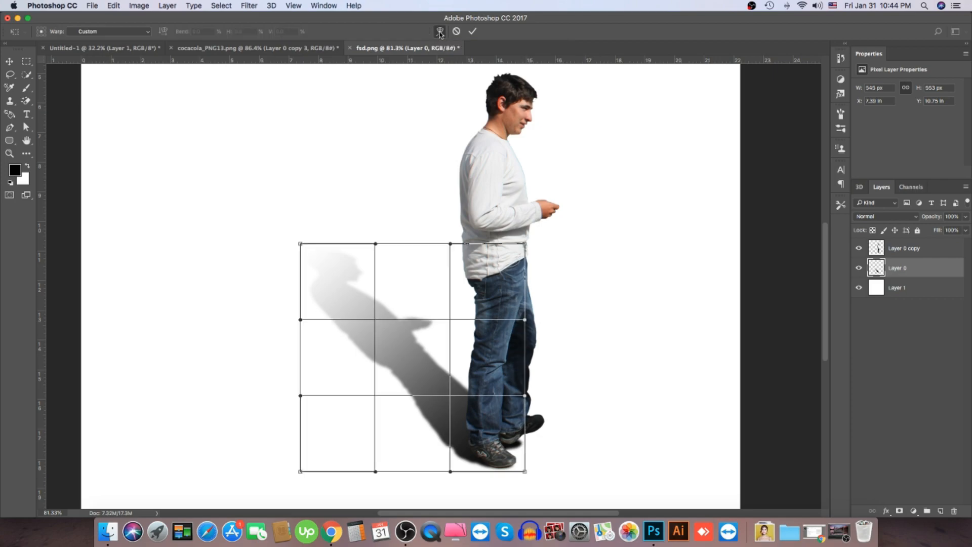
{"action": "left_click_drag", "start_coordinate": [525, 429], "coordinate": [536, 421]}
{"action": "left_click_drag", "start_coordinate": [542, 386], "coordinate": [561, 358]}
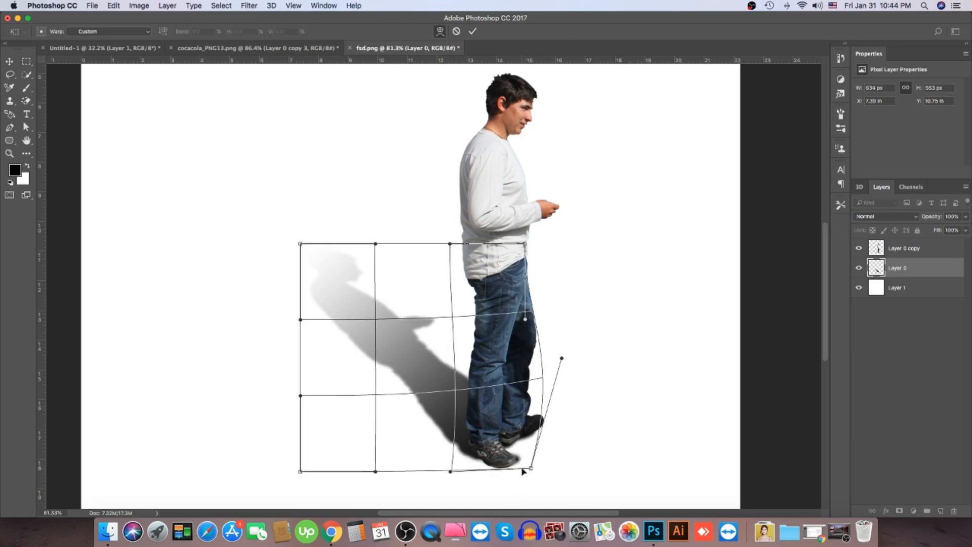
{"action": "left_click_drag", "start_coordinate": [530, 468], "coordinate": [427, 476]}
{"action": "left_click_drag", "start_coordinate": [561, 358], "coordinate": [571, 335]}
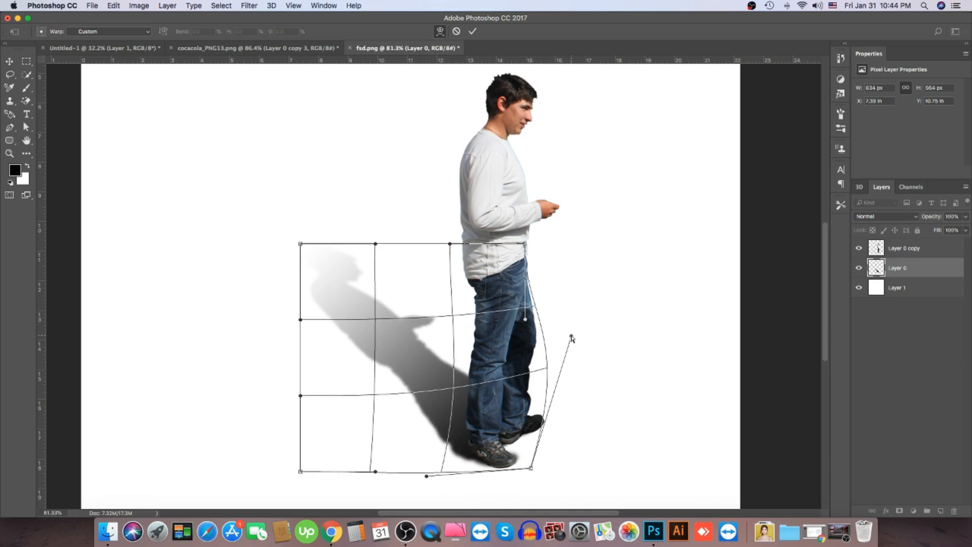
{"action": "left_click_drag", "start_coordinate": [528, 469], "coordinate": [526, 469]}
{"action": "left_click_drag", "start_coordinate": [426, 476], "coordinate": [431, 457]}
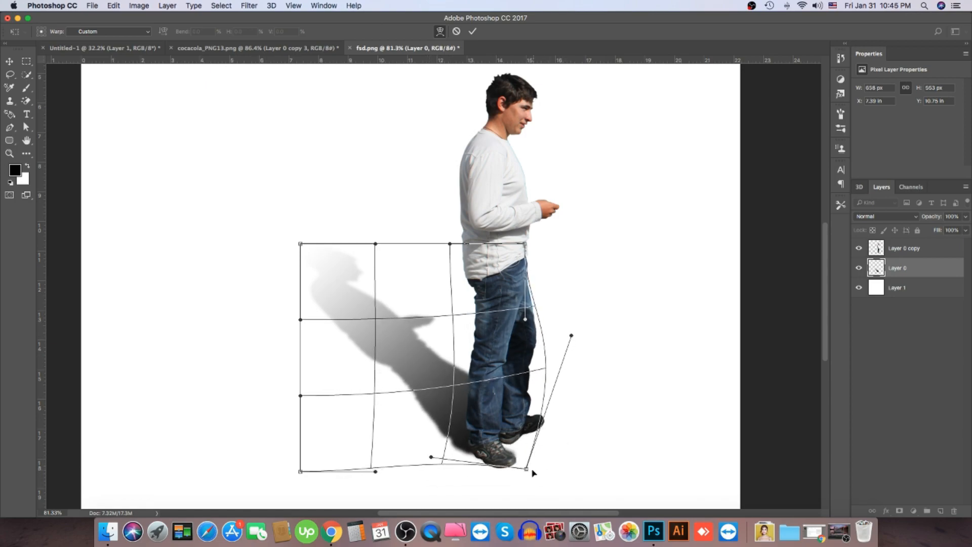
Refine the warp around the feet, nudge the shadow's torso and head slightly away from the man, and apply it
{"action": "left_click_drag", "start_coordinate": [527, 470], "coordinate": [520, 472]}
{"action": "left_click_drag", "start_coordinate": [572, 335], "coordinate": [603, 324]}
{"action": "left_click_drag", "start_coordinate": [431, 457], "coordinate": [434, 461]}
{"action": "left_click_drag", "start_coordinate": [392, 341], "coordinate": [386, 341]}
{"action": "left_click_drag", "start_coordinate": [346, 303], "coordinate": [342, 303]}
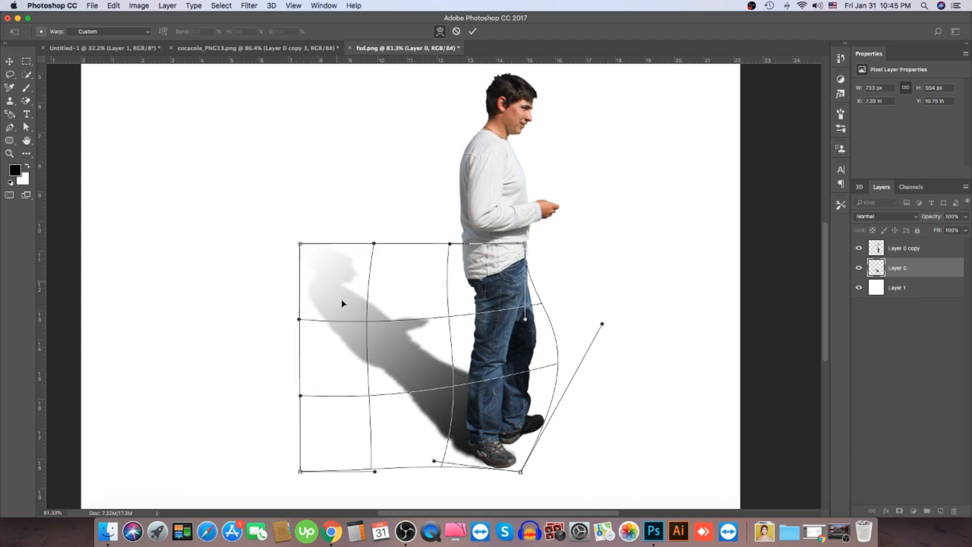
{"action": "left_click", "coordinate": [473, 31]}
{"action": "scroll", "coordinate": [564, 366], "scroll_direction": "down", "scroll_amount": 4}
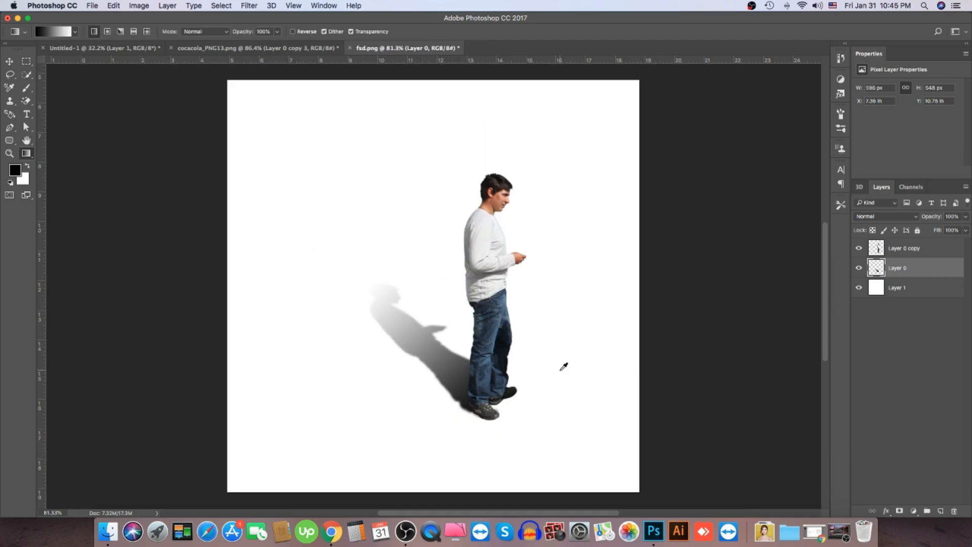
Select the upper part of the shadow with a 40 px feathered rectangular marquee, Gaussian-blur it by 8.7 pixels, and deselect
{"action": "scroll", "coordinate": [530, 366], "scroll_direction": "up", "scroll_amount": 2}
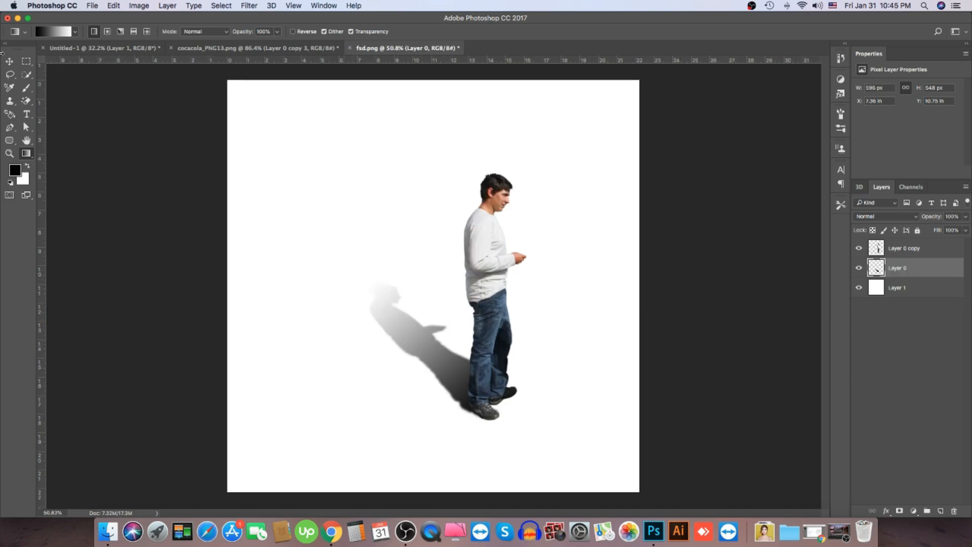
{"action": "left_click", "coordinate": [26, 61]}
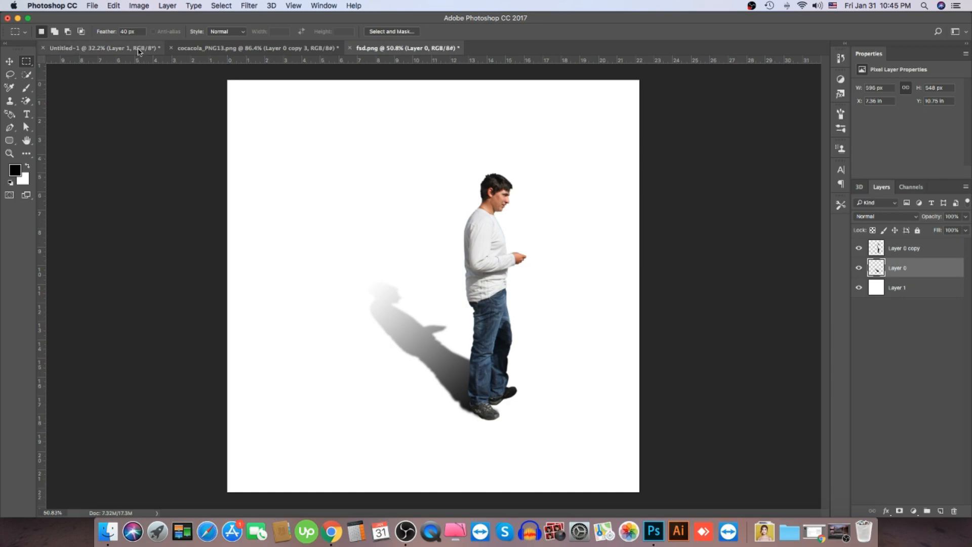
{"action": "left_click_drag", "start_coordinate": [356, 255], "coordinate": [574, 362]}
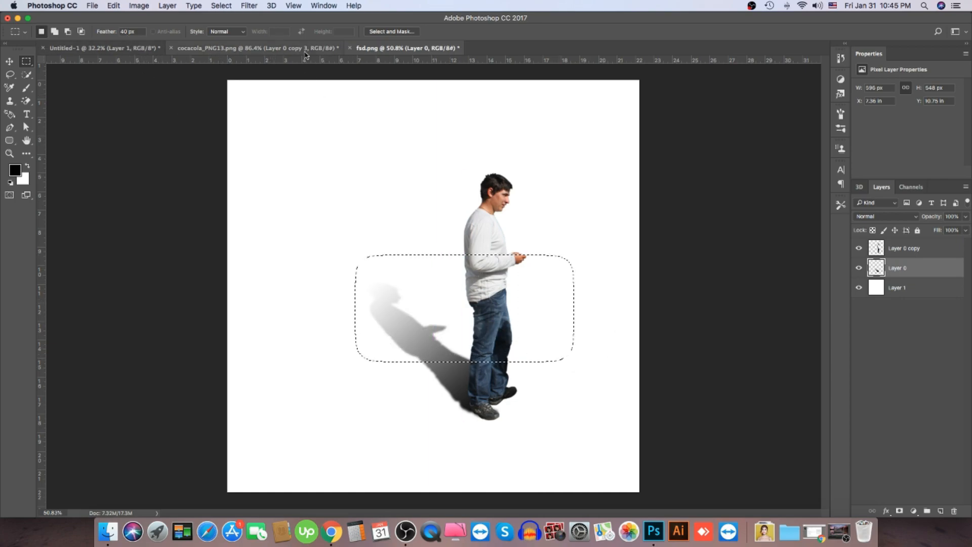
{"action": "left_click", "coordinate": [248, 6]}
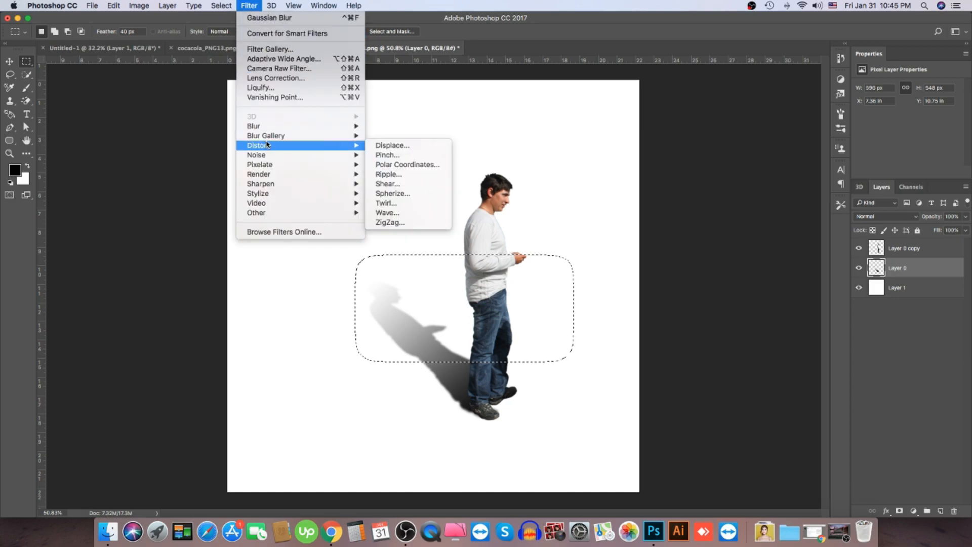
{"action": "mouse_move", "coordinate": [270, 127]}
{"action": "left_click", "coordinate": [413, 166]}
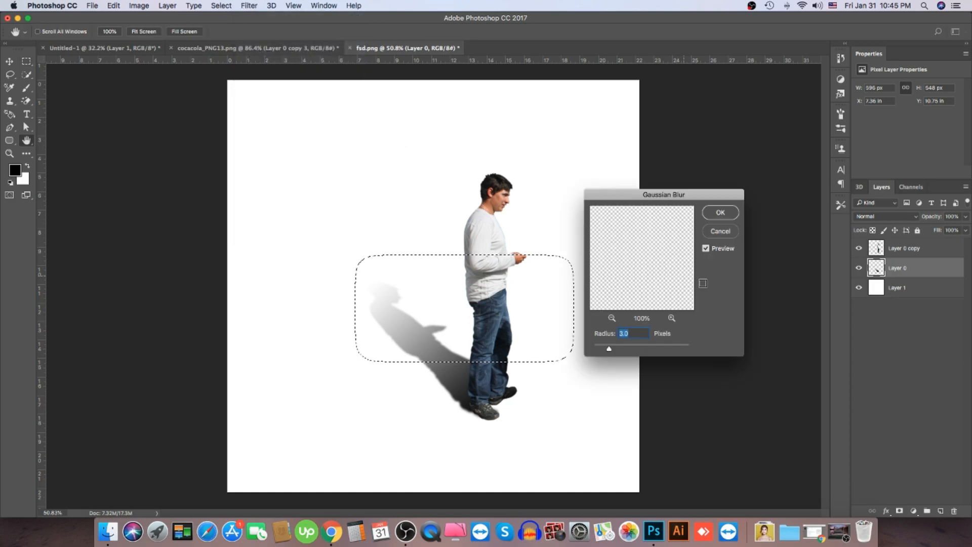
{"action": "mouse_move", "coordinate": [622, 345]}
{"action": "left_mouse_down"}
{"action": "mouse_move", "coordinate": [608, 349]}
{"action": "mouse_move", "coordinate": [640, 352]}
{"action": "mouse_move", "coordinate": [628, 351]}
{"action": "left_mouse_up"}
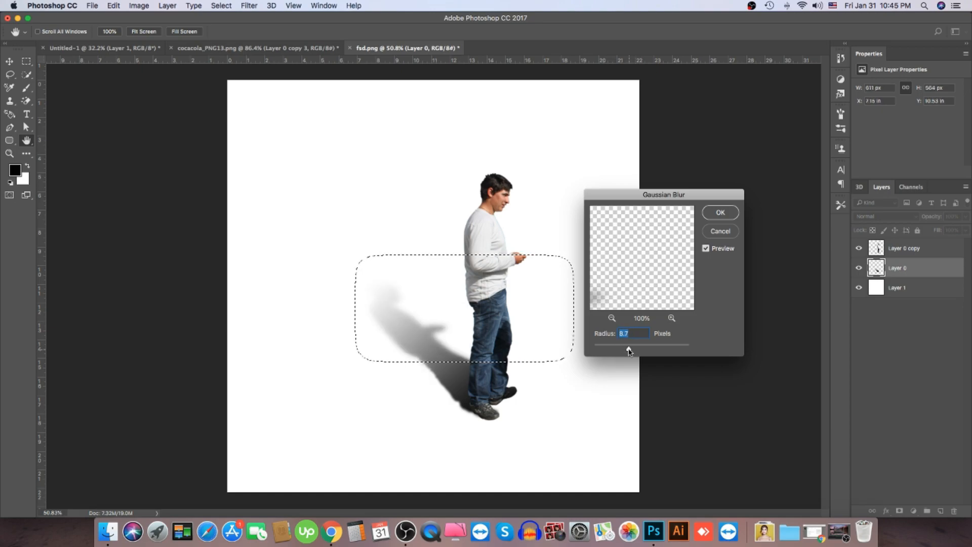
{"action": "left_click", "coordinate": [721, 212]}
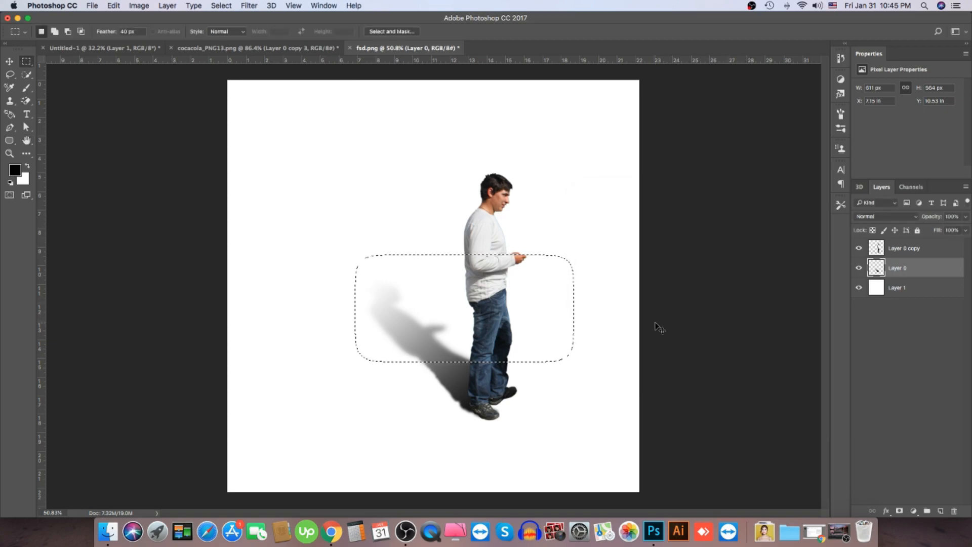
{"action": "key", "text": "super+d"}
Set the opacity of the man's shadow layer to 80%
{"action": "key", "text": "super+minus"}
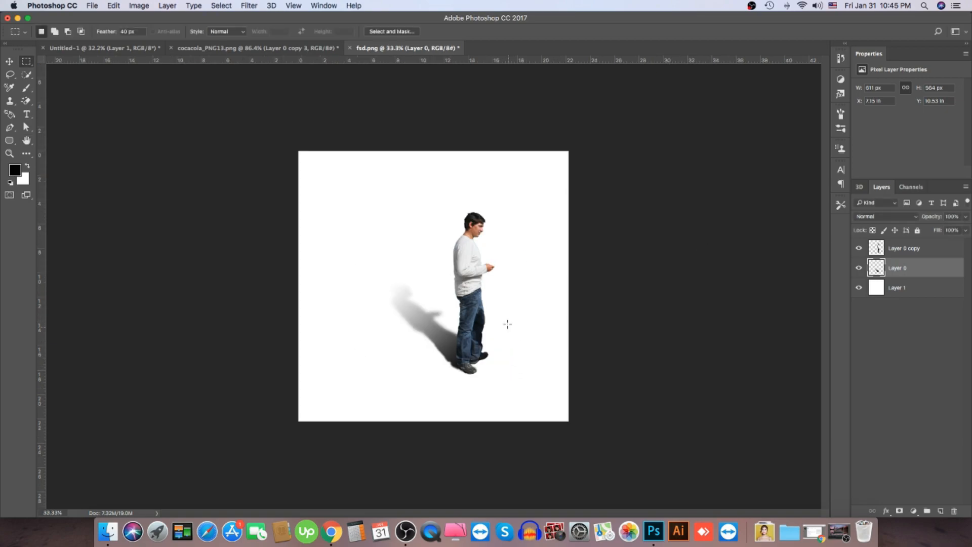
{"action": "scroll", "coordinate": [506, 321], "scroll_direction": "up", "scroll_amount": 5}
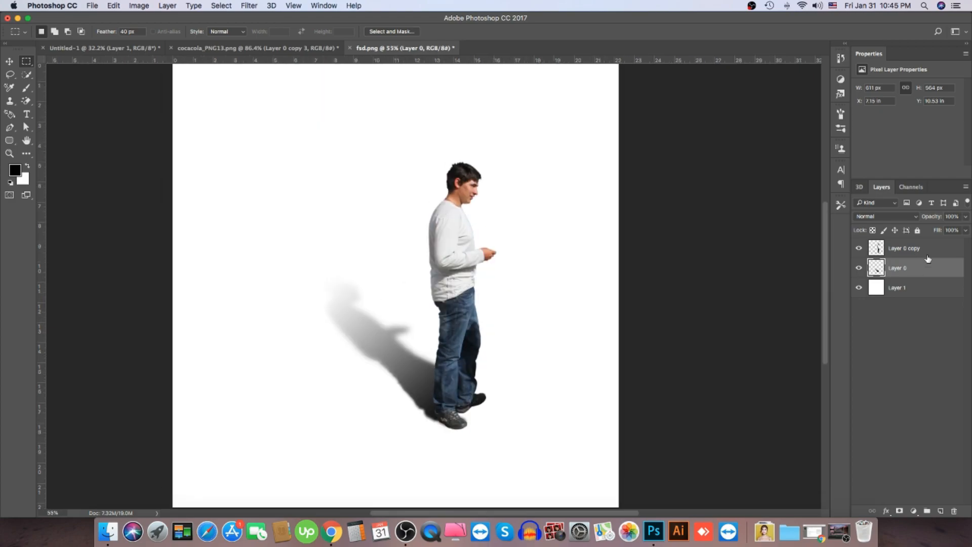
{"action": "left_click", "coordinate": [952, 217]}
{"action": "type", "text": "80"}
{"action": "scroll", "coordinate": [542, 321], "scroll_direction": "down", "scroll_amount": 5}
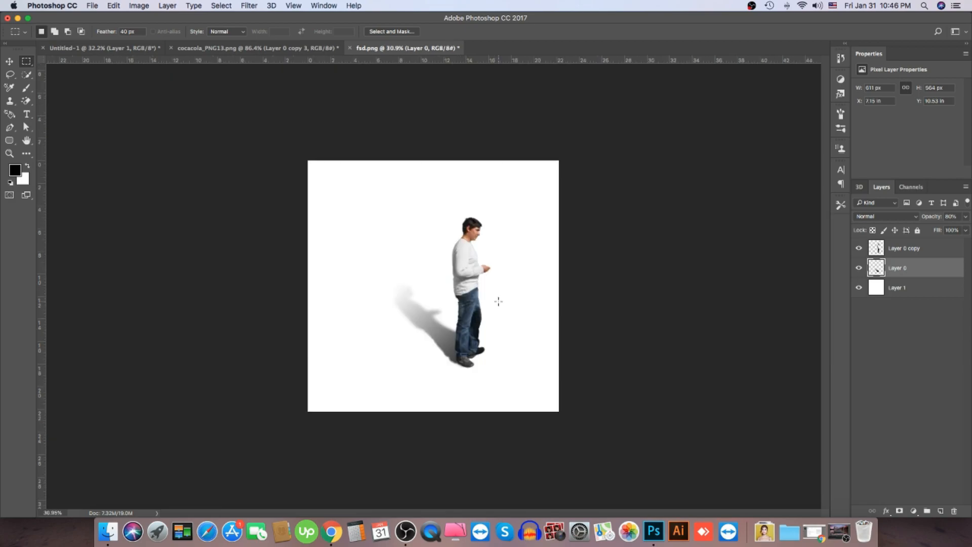